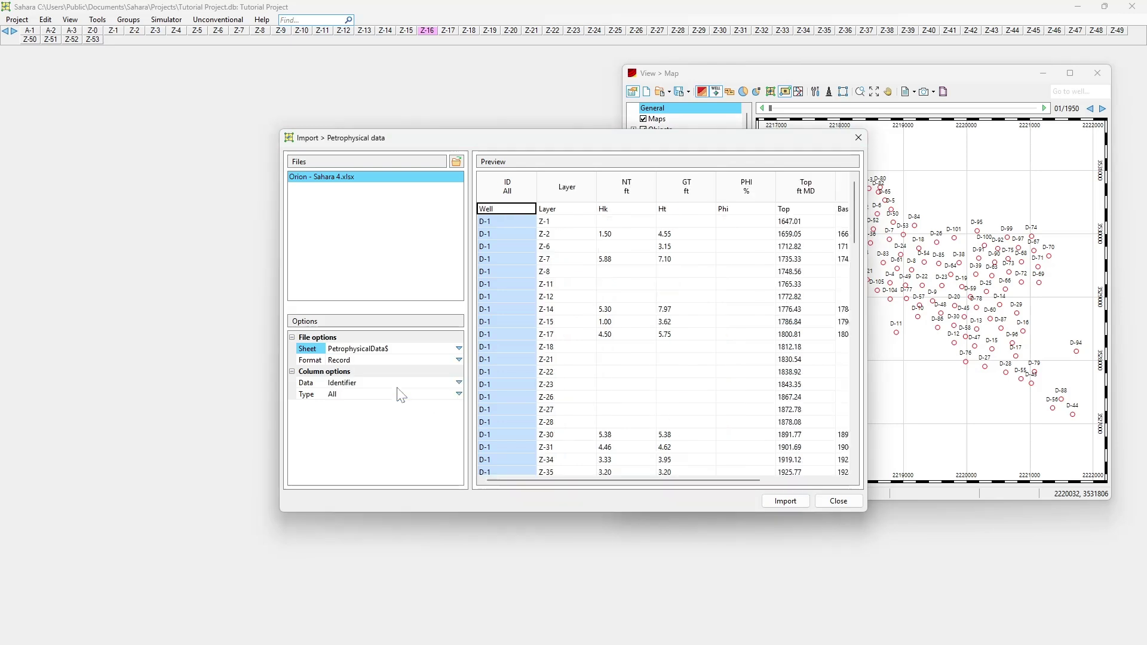
Move the petrophysical data import window aside and enlarge it so all preview columns fit.
drag(442, 141, 210, 87)
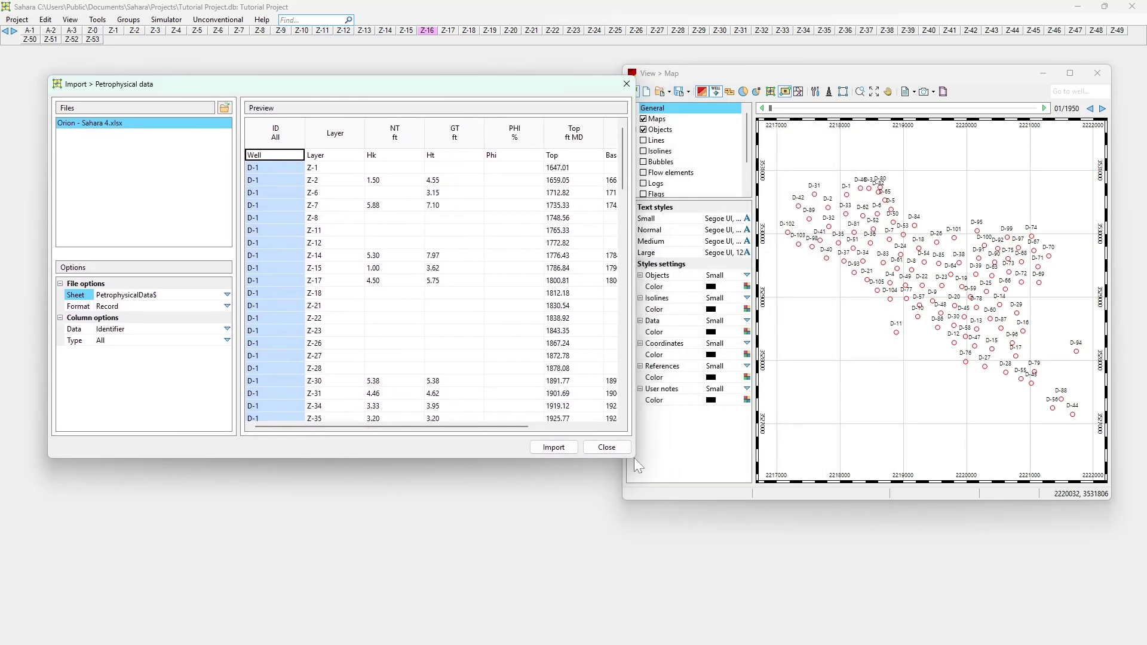
drag(635, 456, 784, 554)
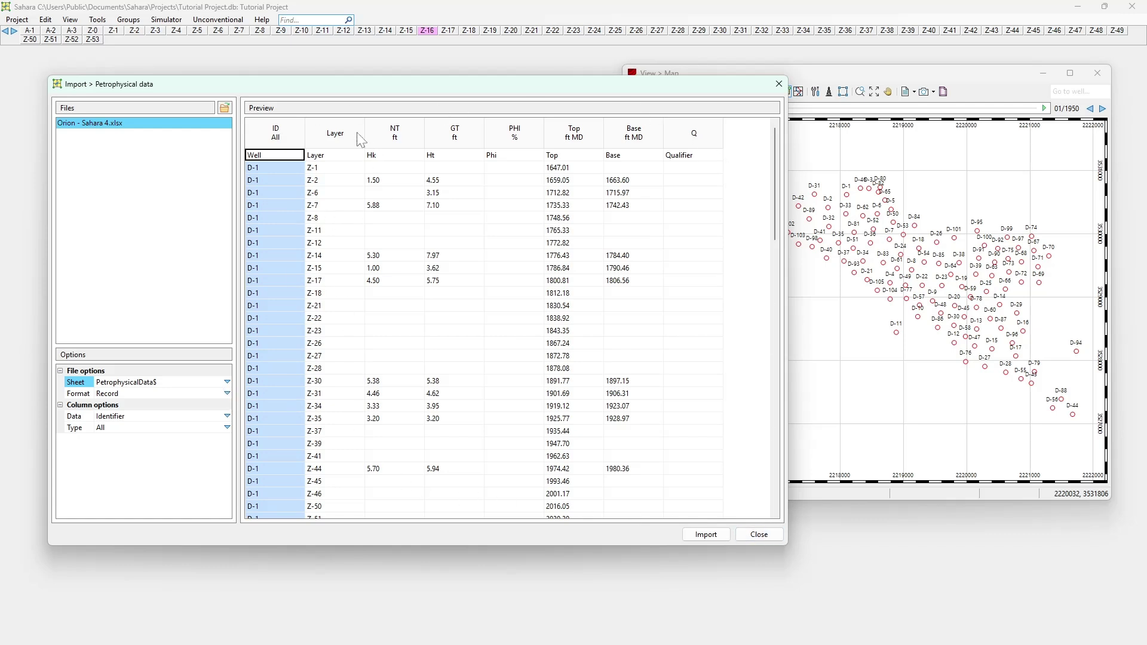
Try the Table file format with its variable choices, and return the format to Record.
click(227, 393)
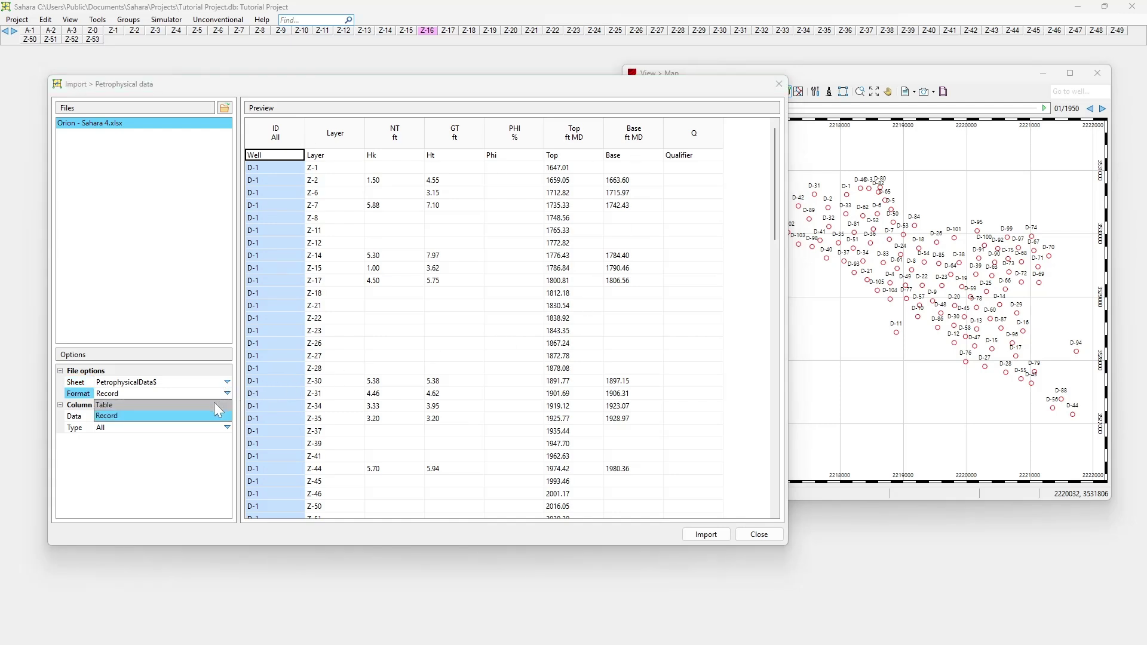
click(216, 404)
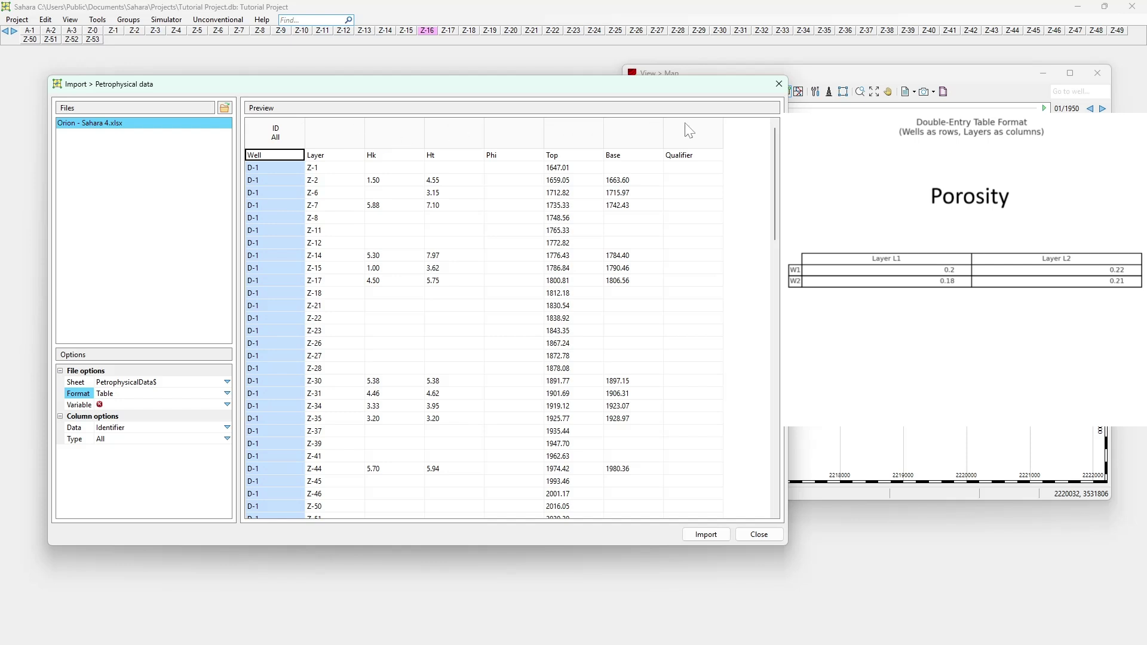
click(227, 405)
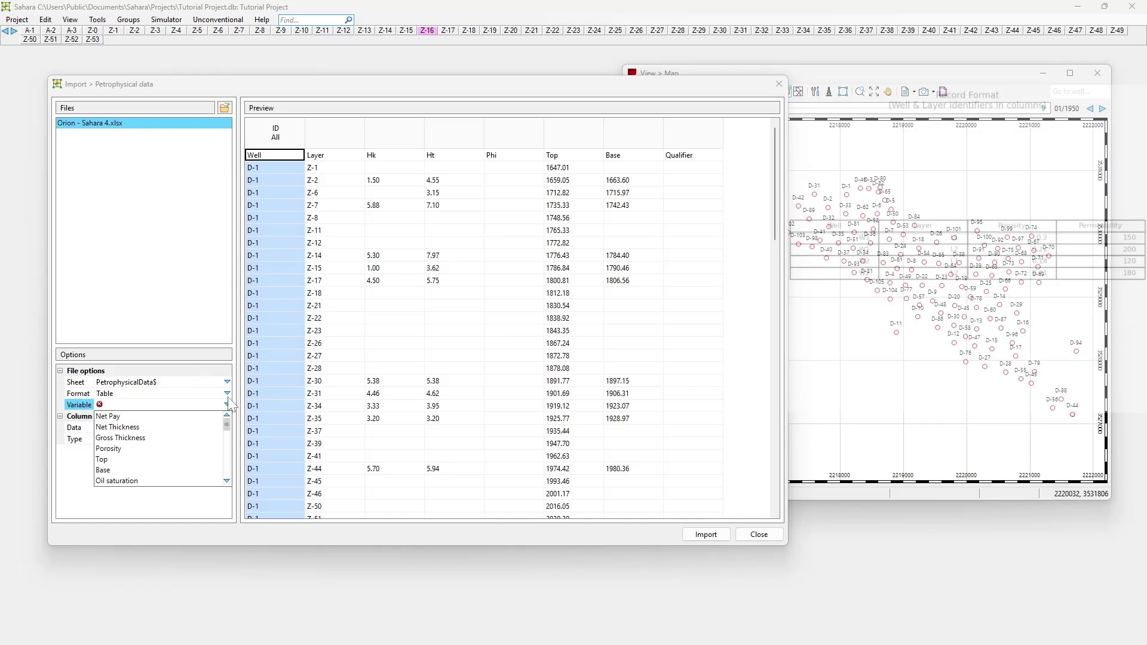
click(227, 393)
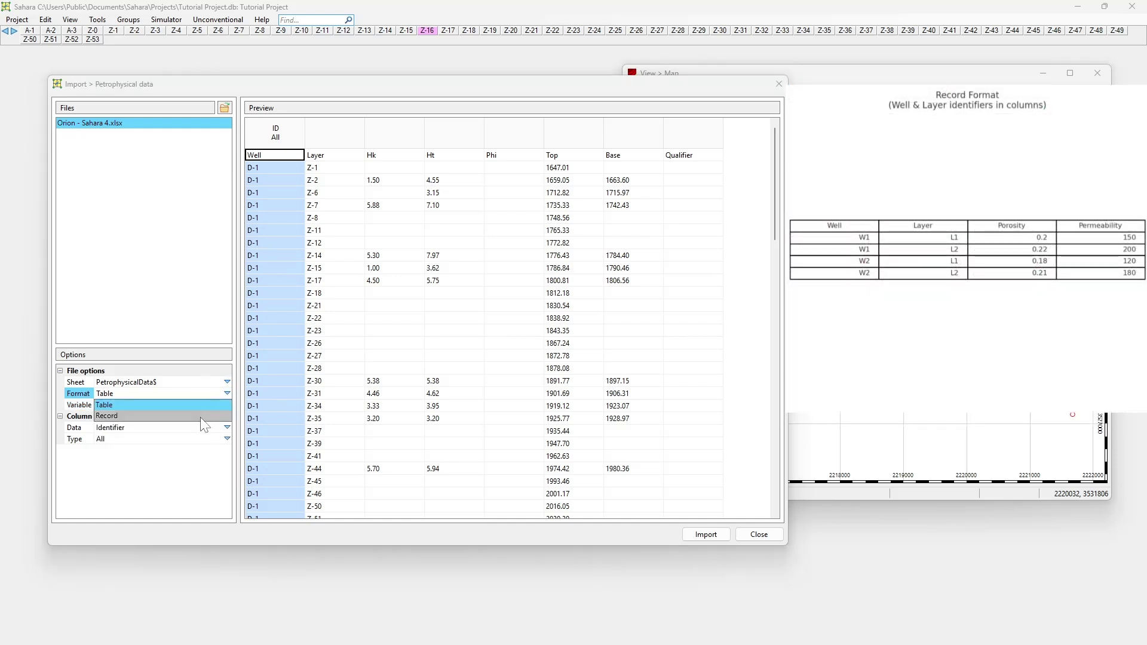
click(203, 417)
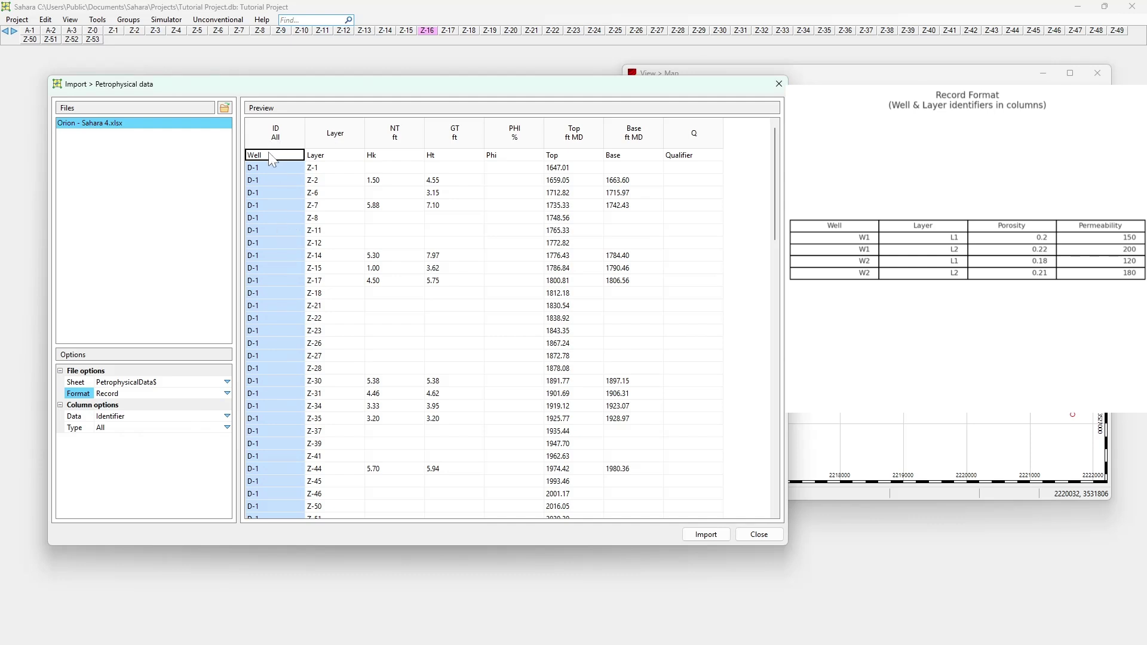
Examine the Well and Layer identifier columns and the matching values in the first records of the preview.
click(328, 141)
click(277, 137)
click(335, 138)
click(284, 159)
click(276, 167)
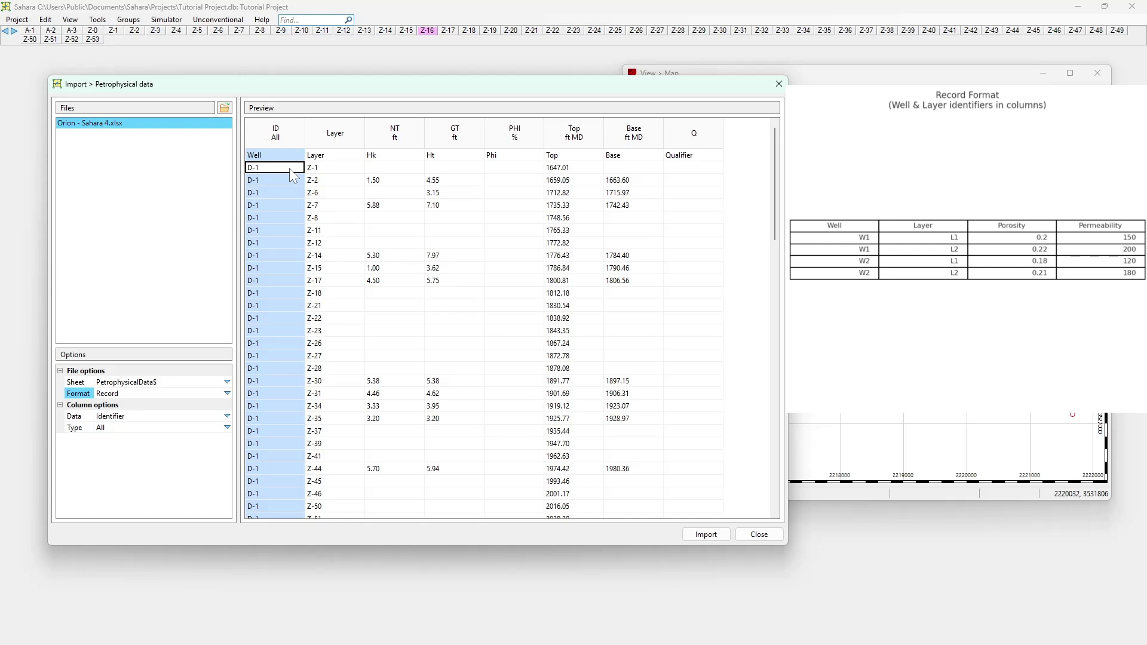
click(324, 170)
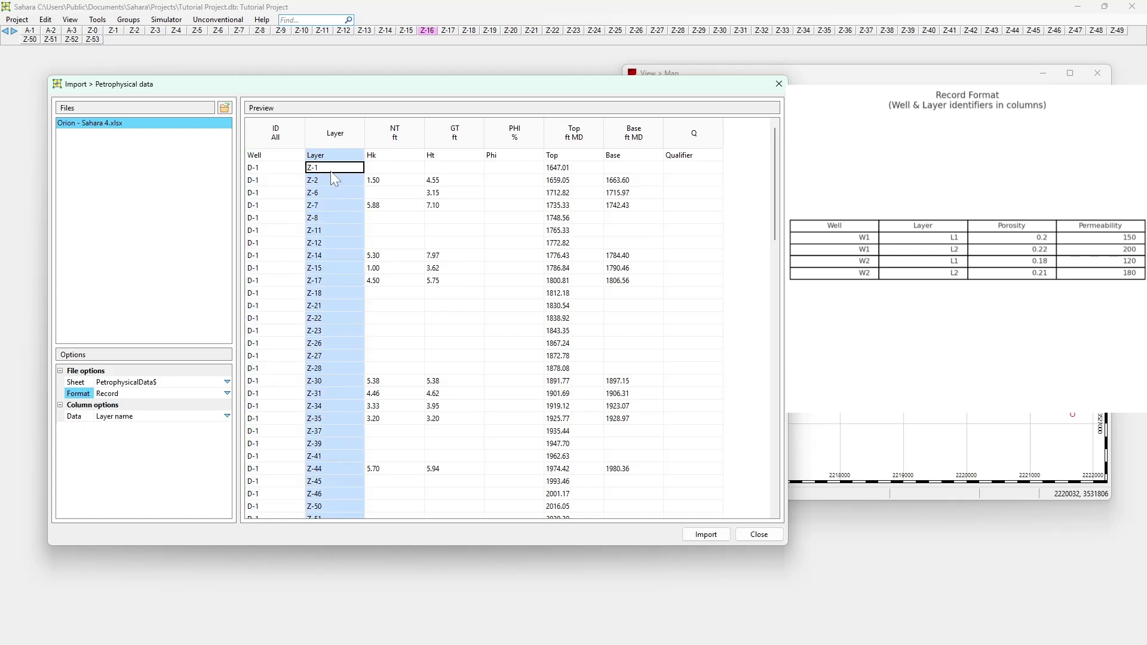
click(561, 168)
click(286, 192)
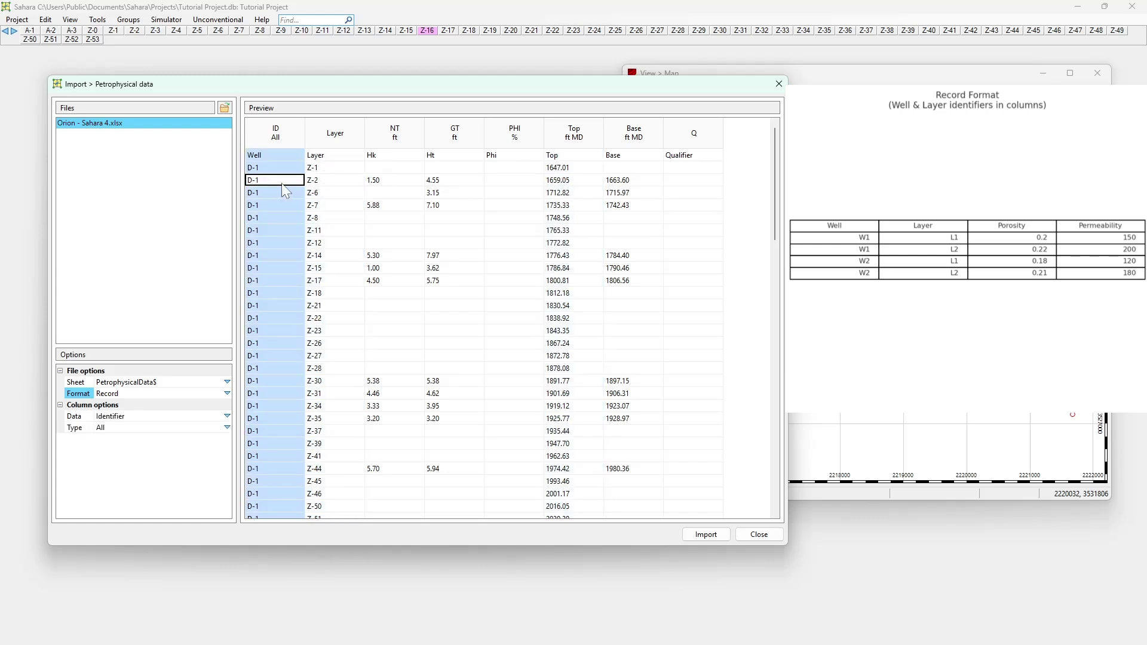
click(321, 190)
click(565, 184)
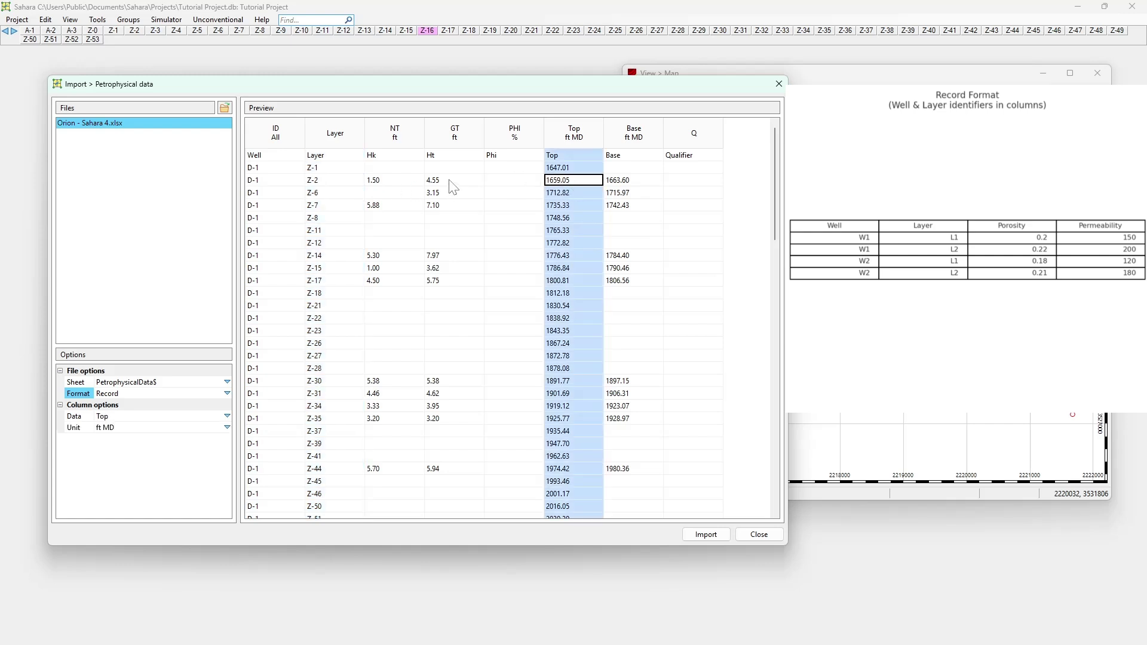
click(450, 186)
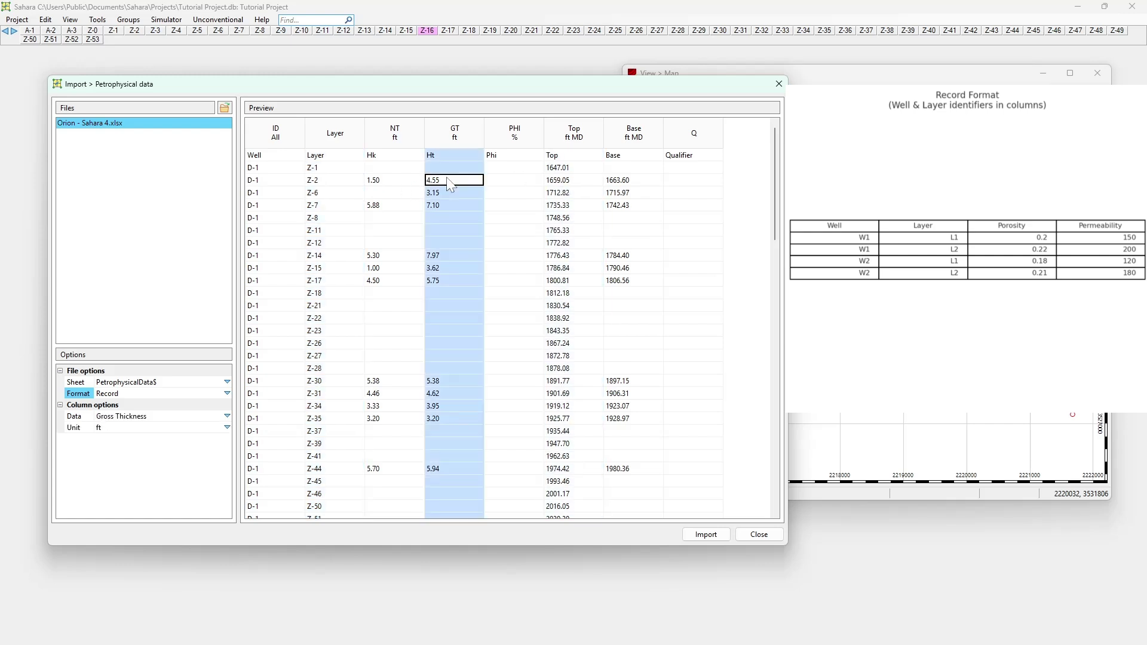
click(399, 184)
click(310, 187)
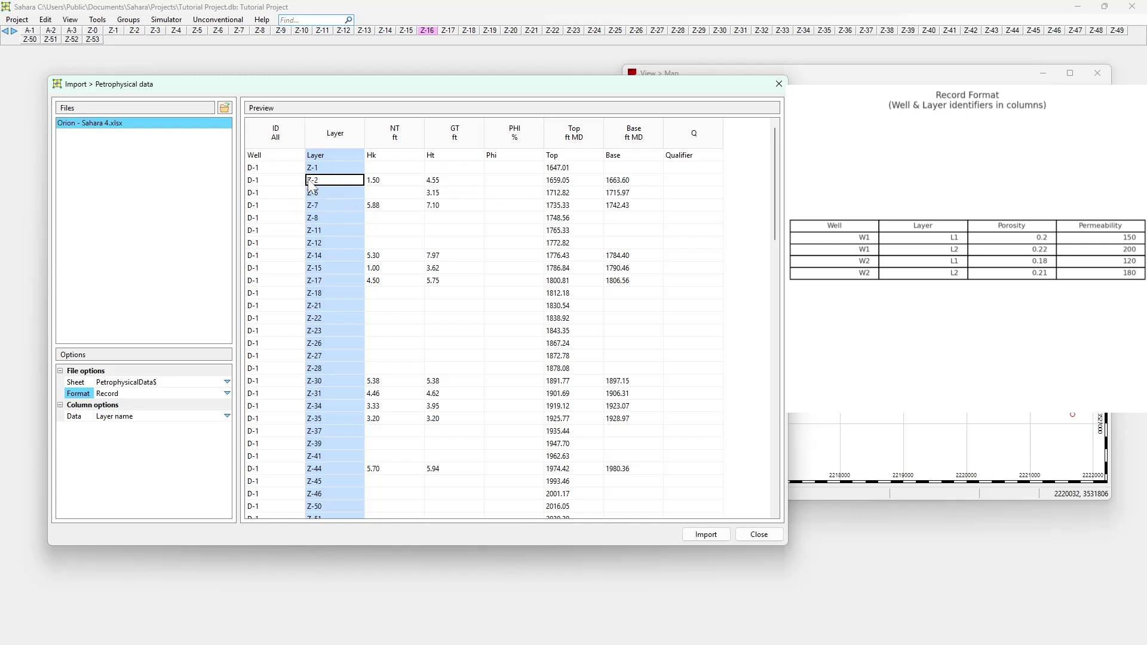
Review the data type and unit assigned to the Hk, Ht, Phi, Top, Base and Qualifier columns.
click(383, 155)
click(464, 156)
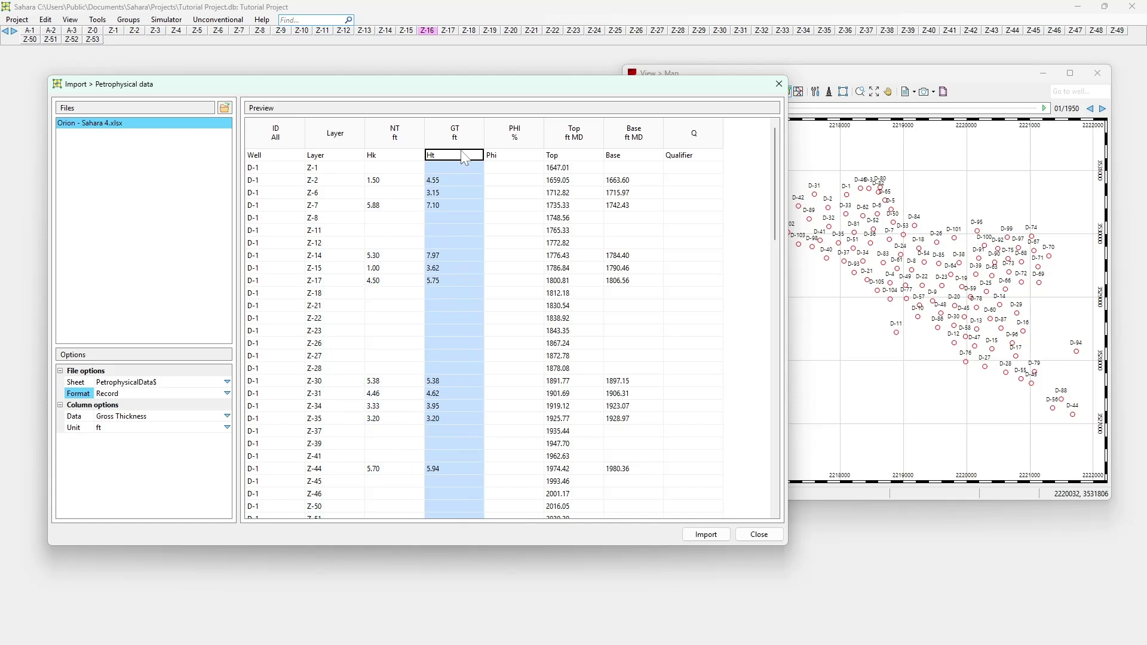
click(512, 157)
click(553, 157)
click(650, 159)
click(684, 156)
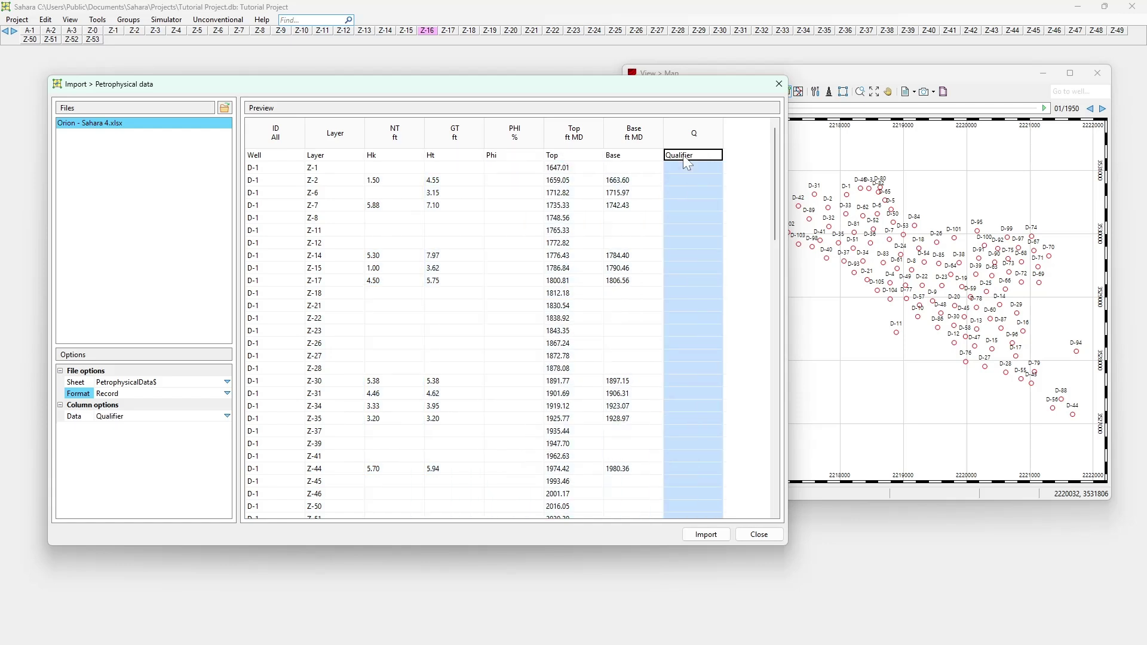
click(374, 157)
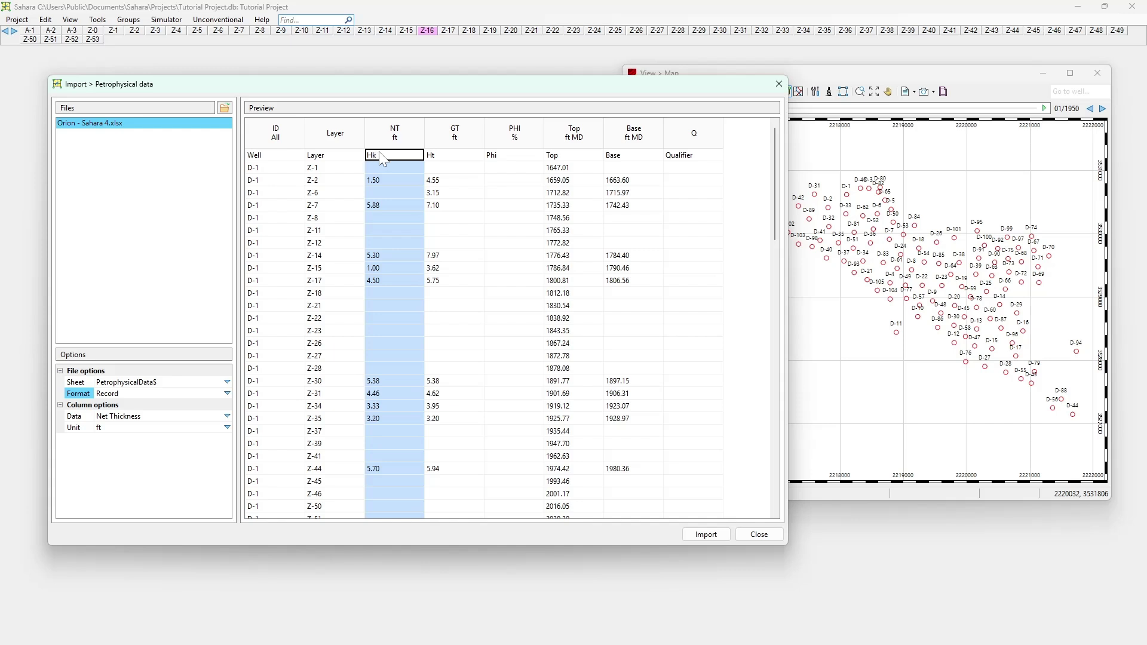
click(444, 157)
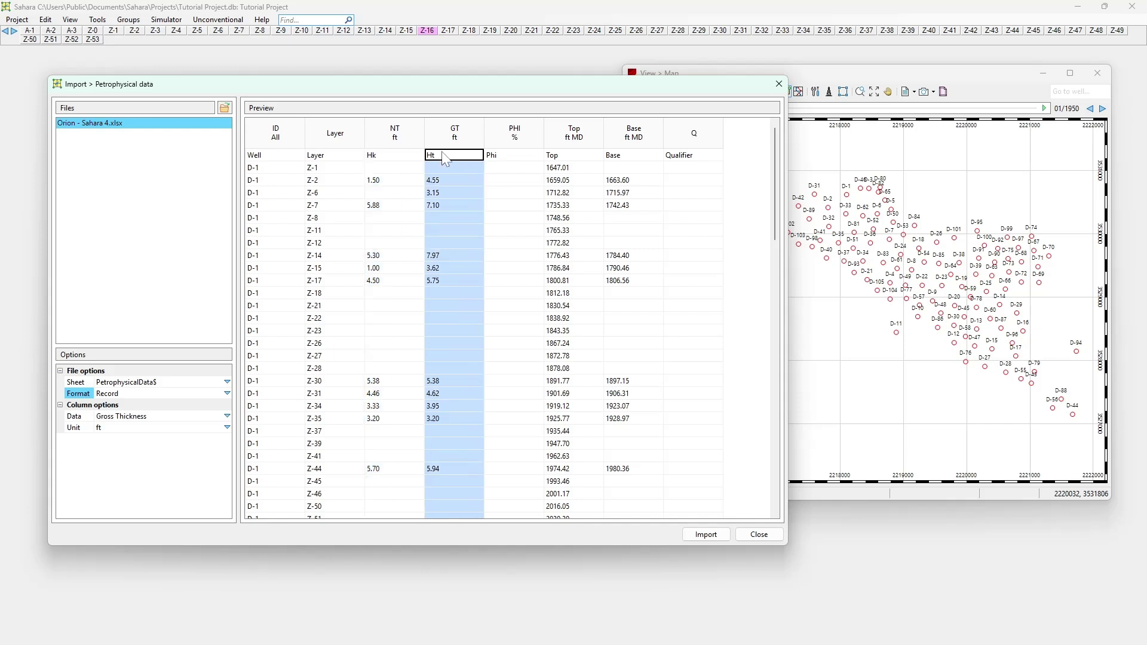
click(515, 157)
click(570, 159)
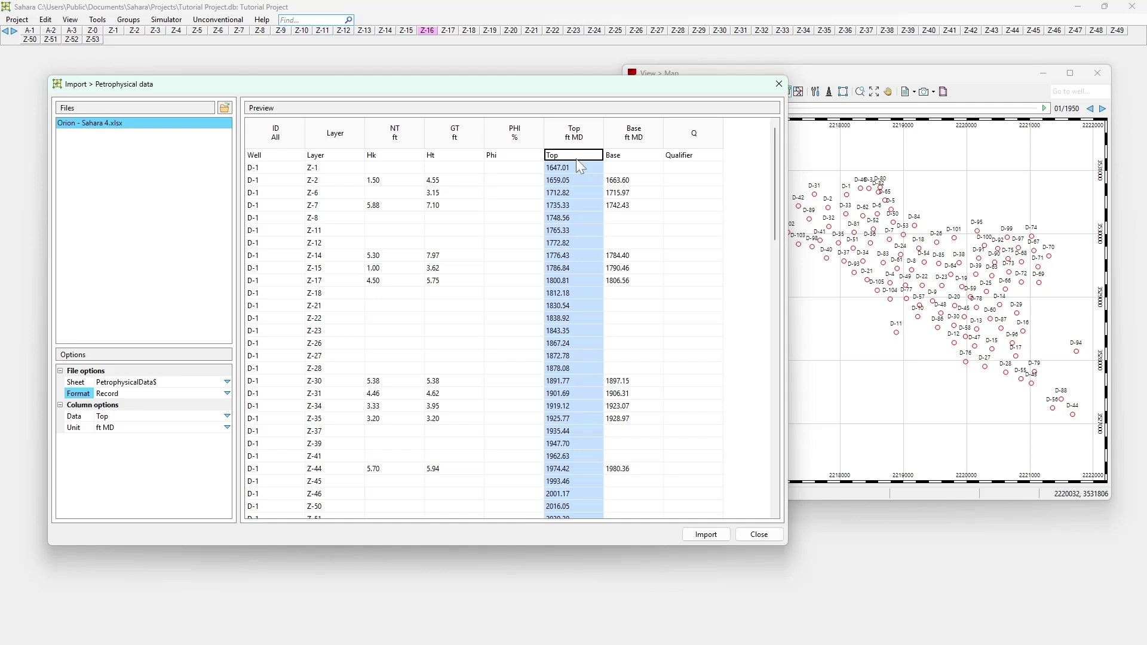
click(627, 158)
click(681, 157)
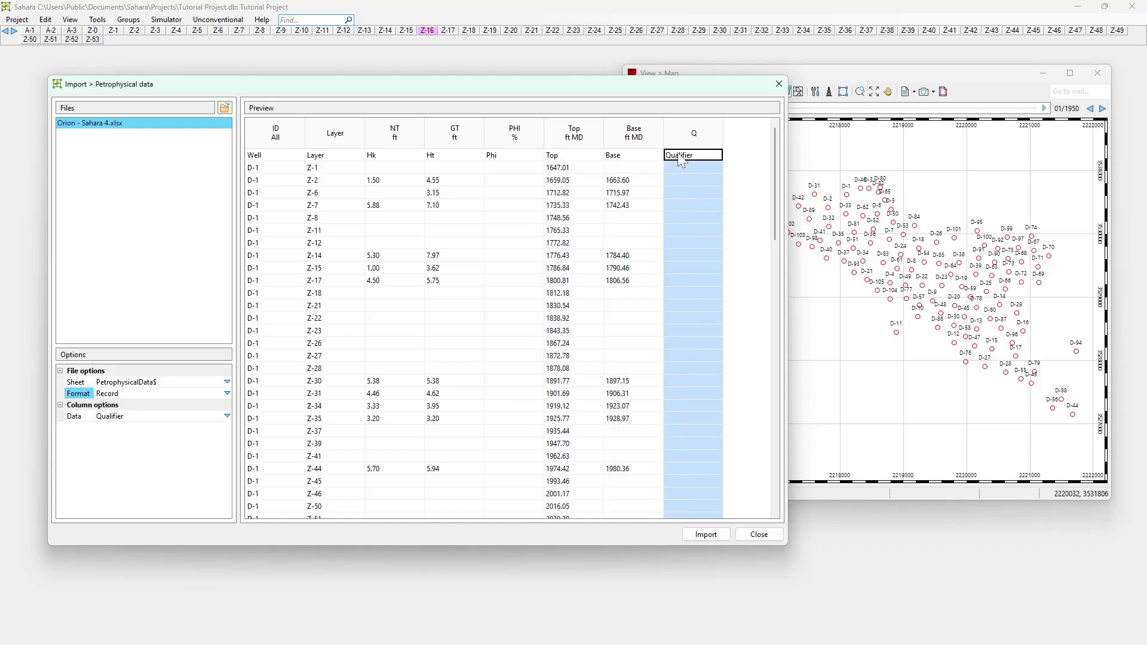
Set the unit of the Net Thickness and Gross Thickness columns to m.
click(369, 156)
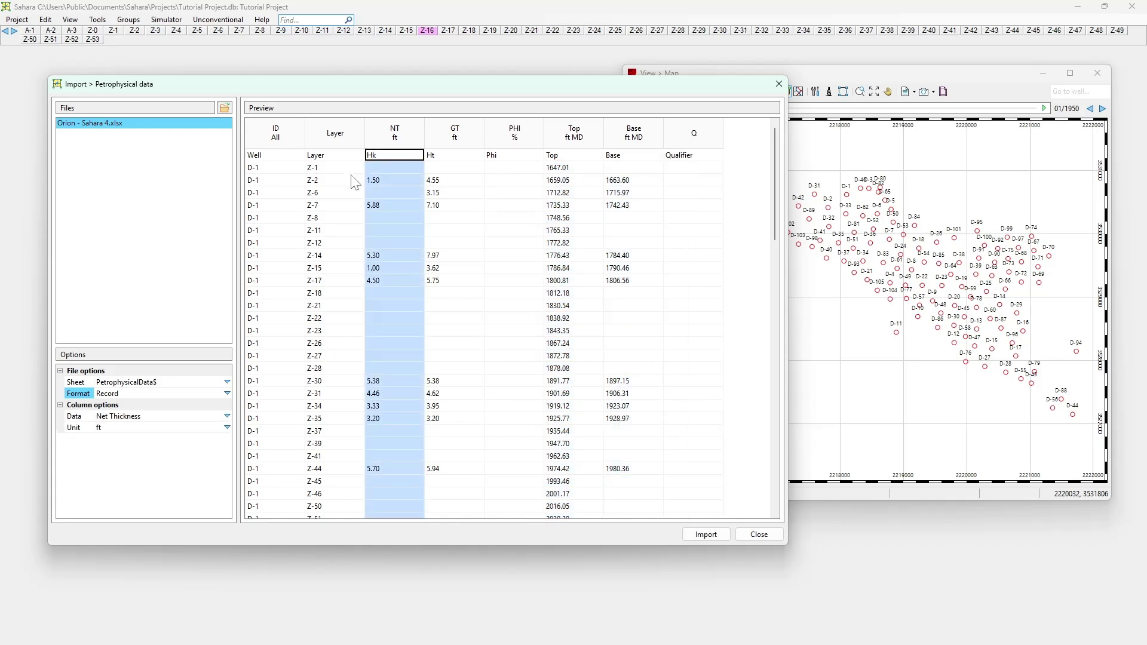
click(227, 428)
click(210, 454)
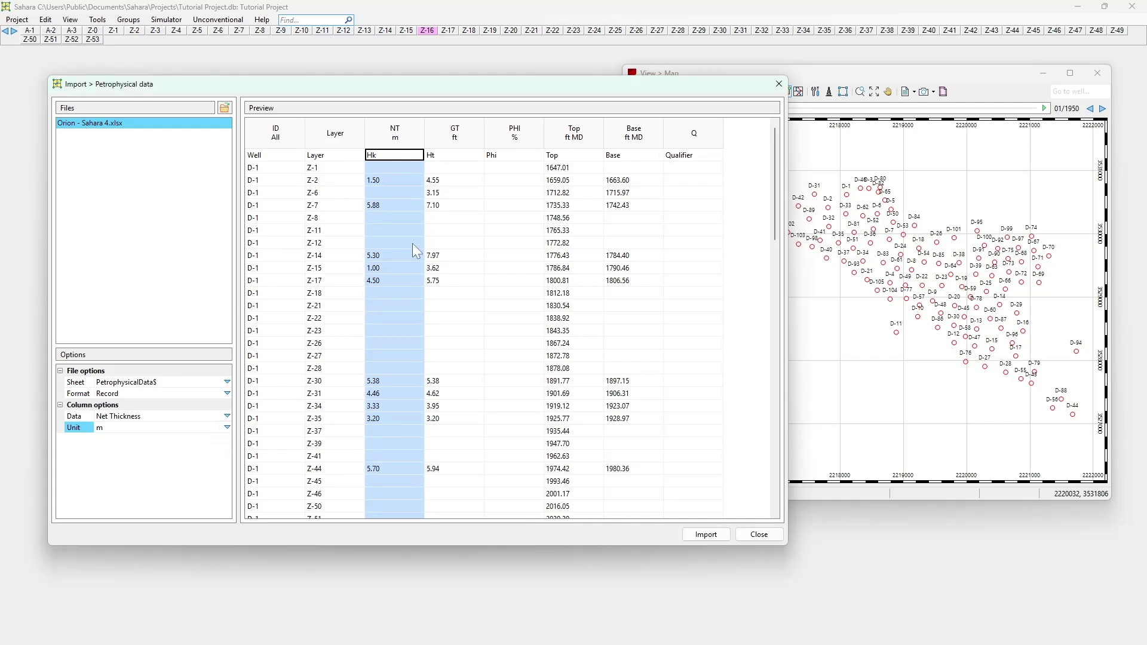
click(449, 205)
click(227, 427)
click(218, 454)
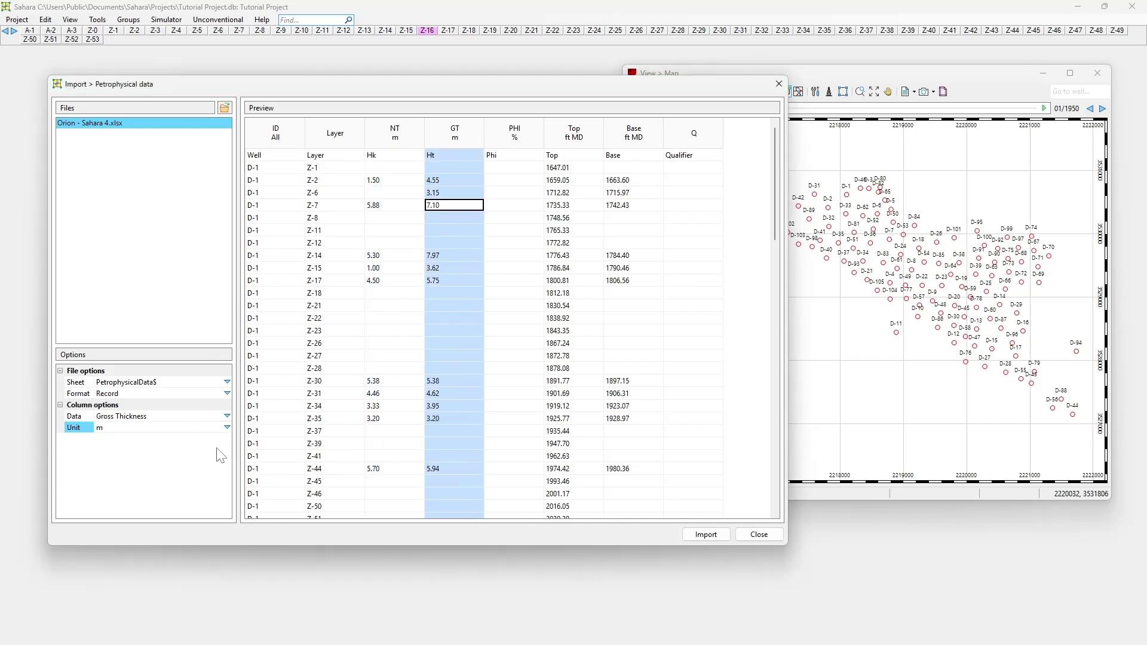
Set the unit of the Top and Base depth columns to m MD.
click(508, 268)
click(564, 180)
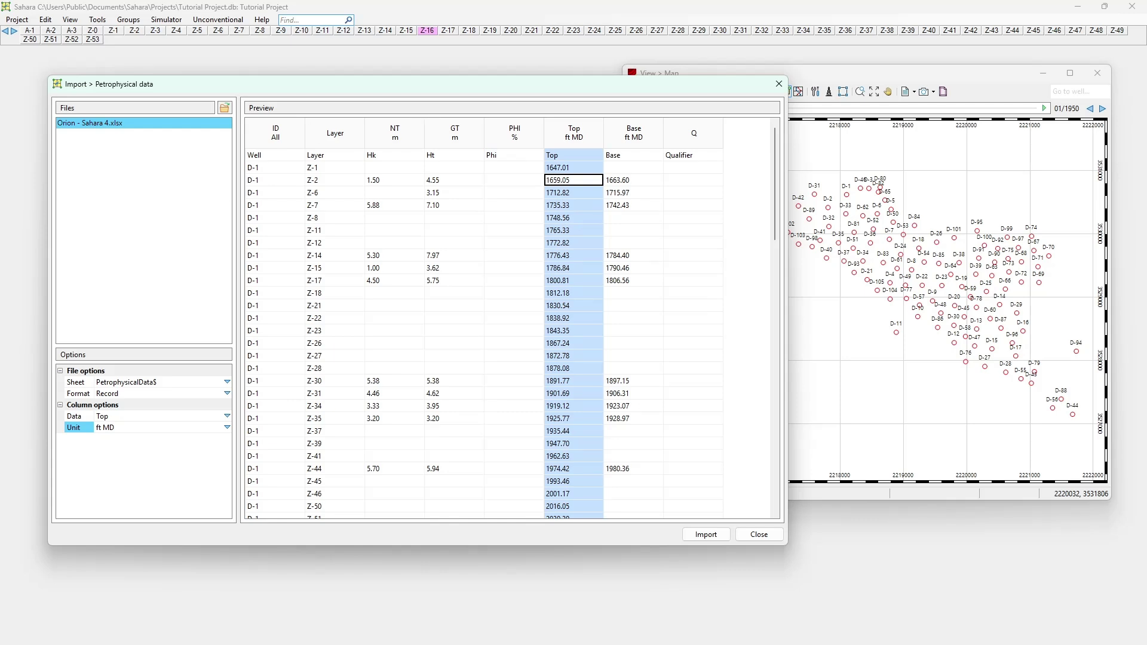
click(227, 428)
click(193, 471)
click(643, 283)
click(226, 427)
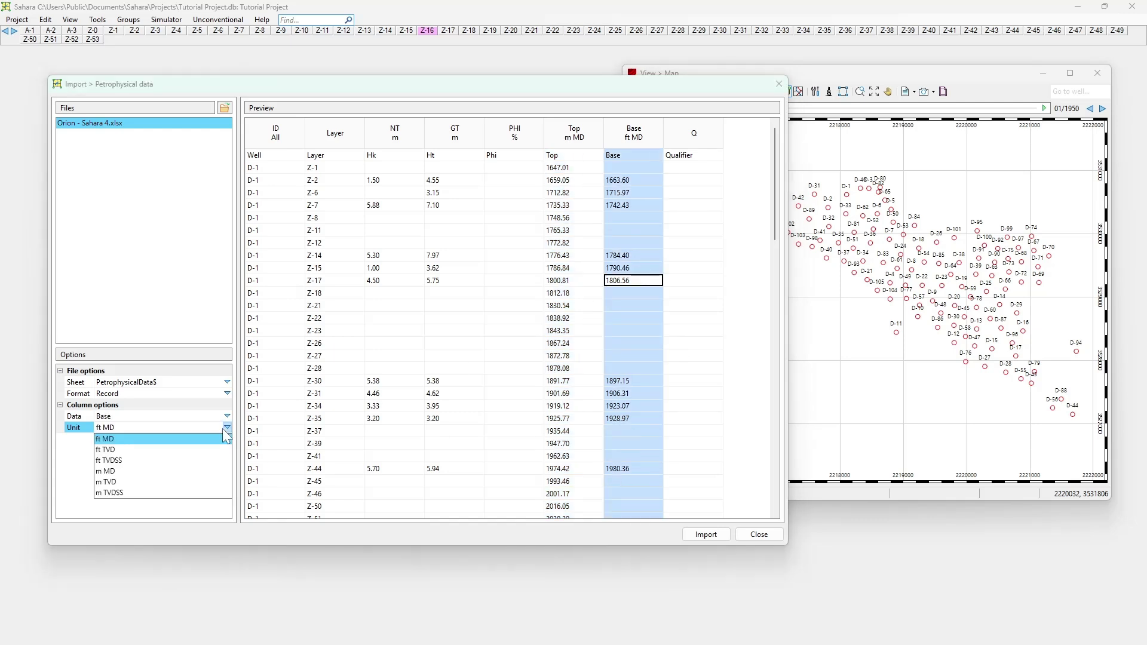
click(186, 475)
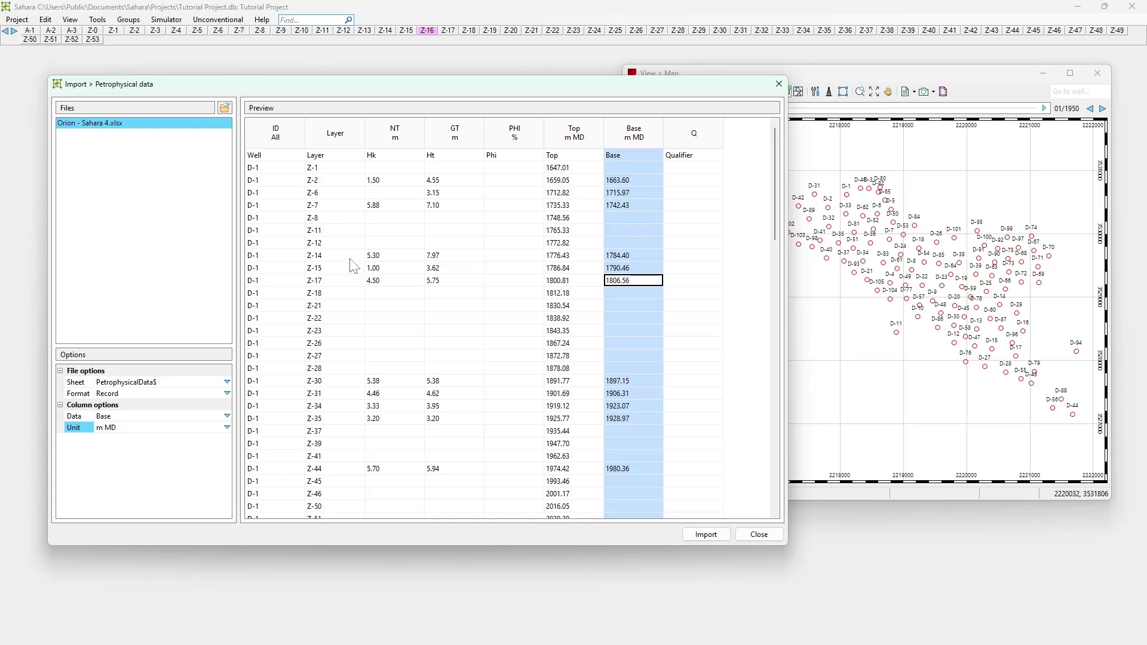
Review the identifier type choices for the Well column, keeping All.
click(289, 206)
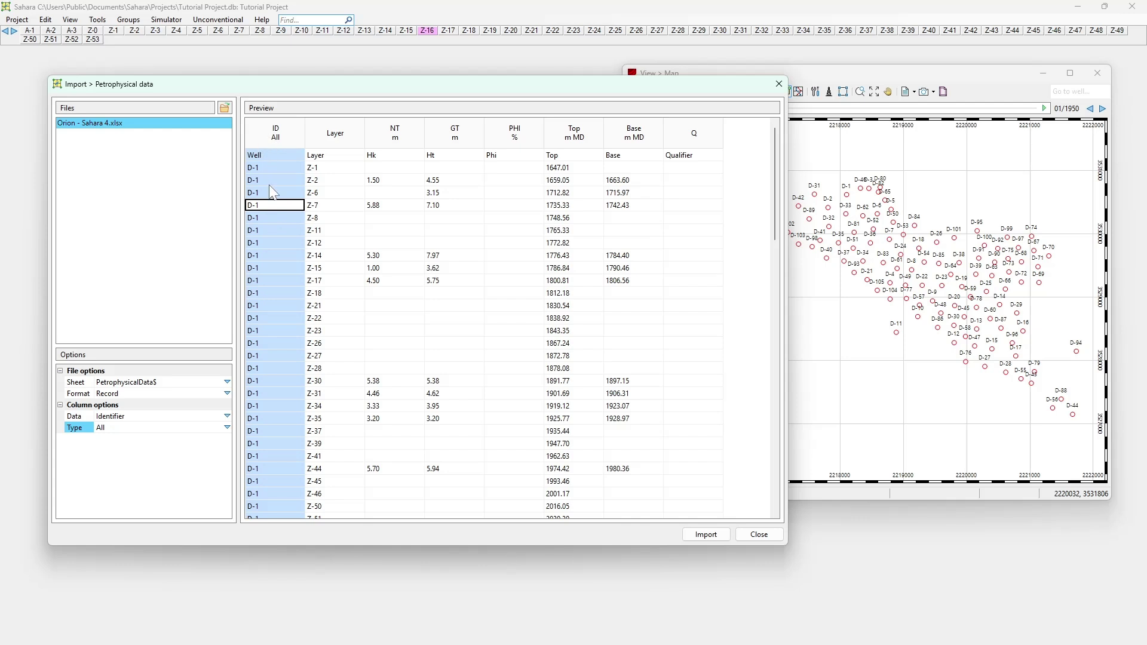
click(227, 427)
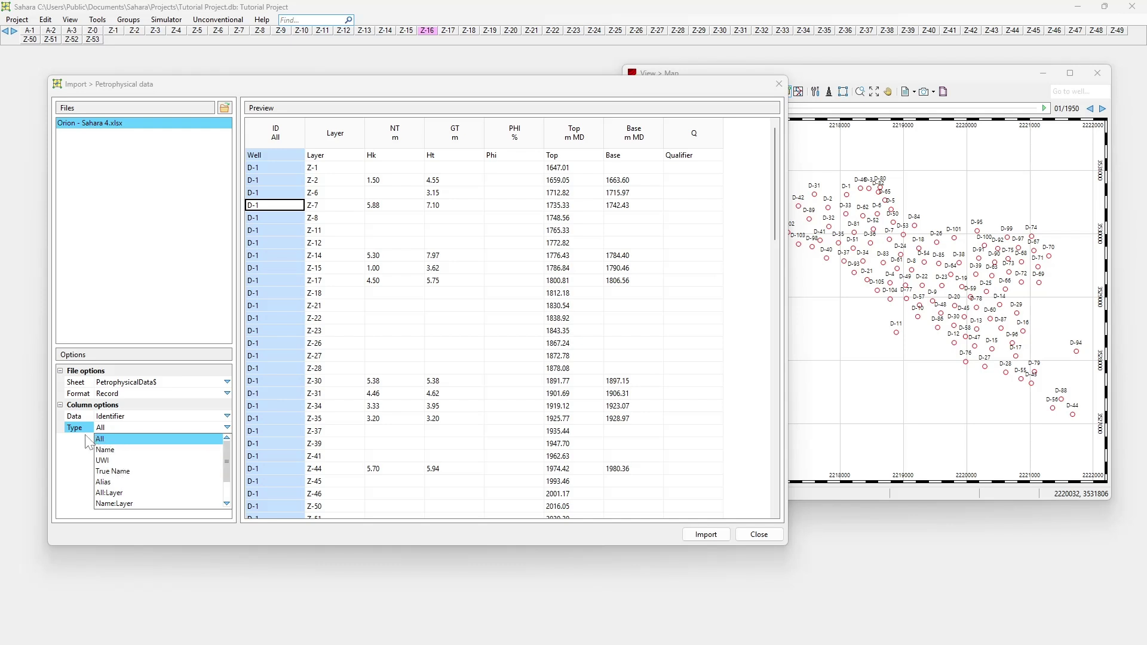
click(100, 441)
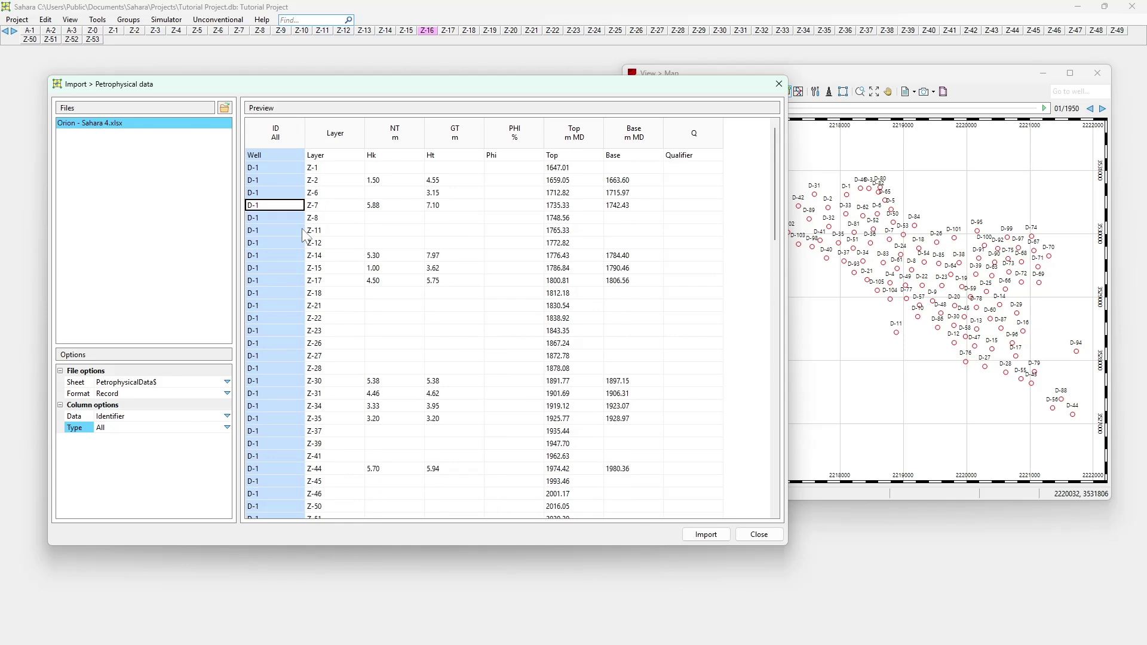
click(228, 427)
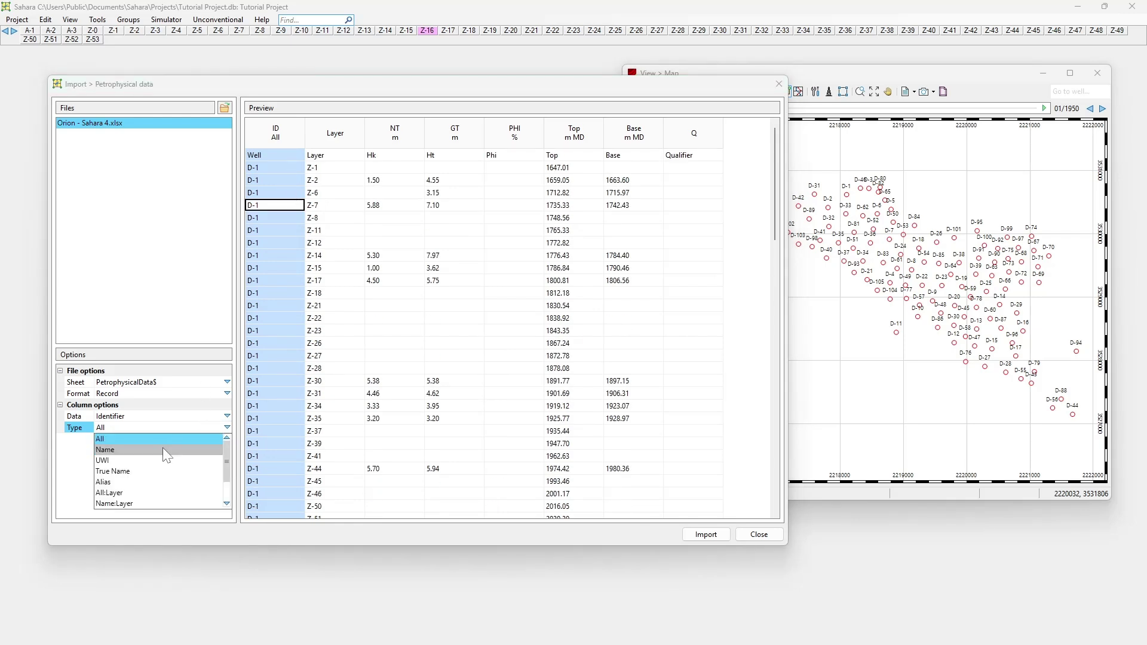
click(230, 428)
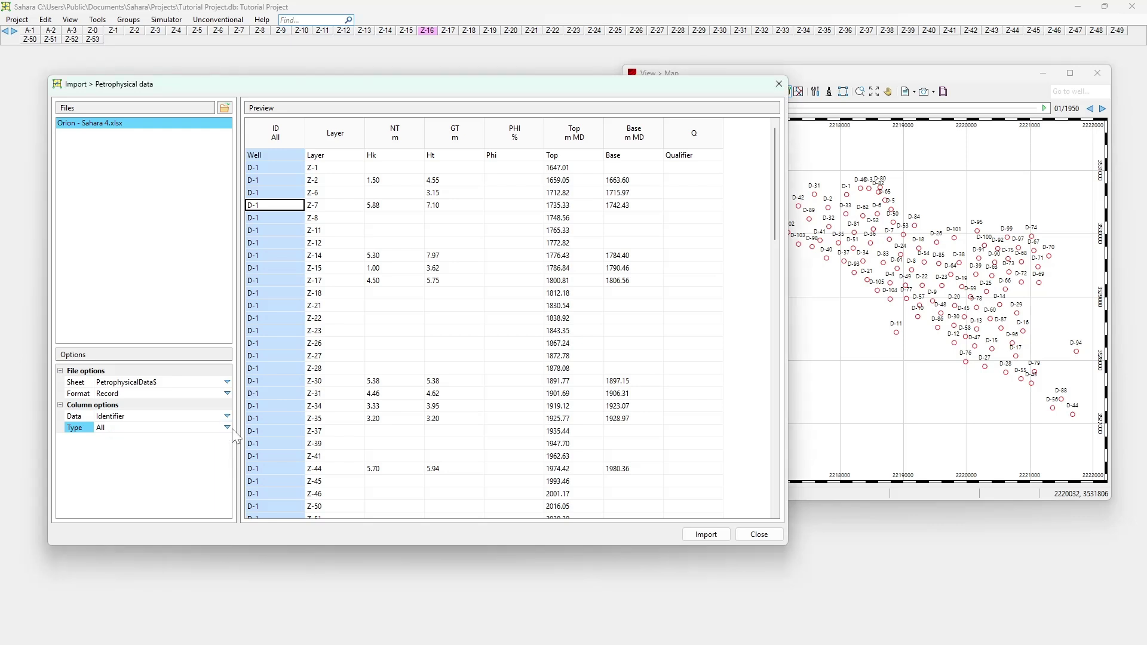
Review the depth unit choices for the Top column and check the settings of the neighbouring data columns.
click(282, 169)
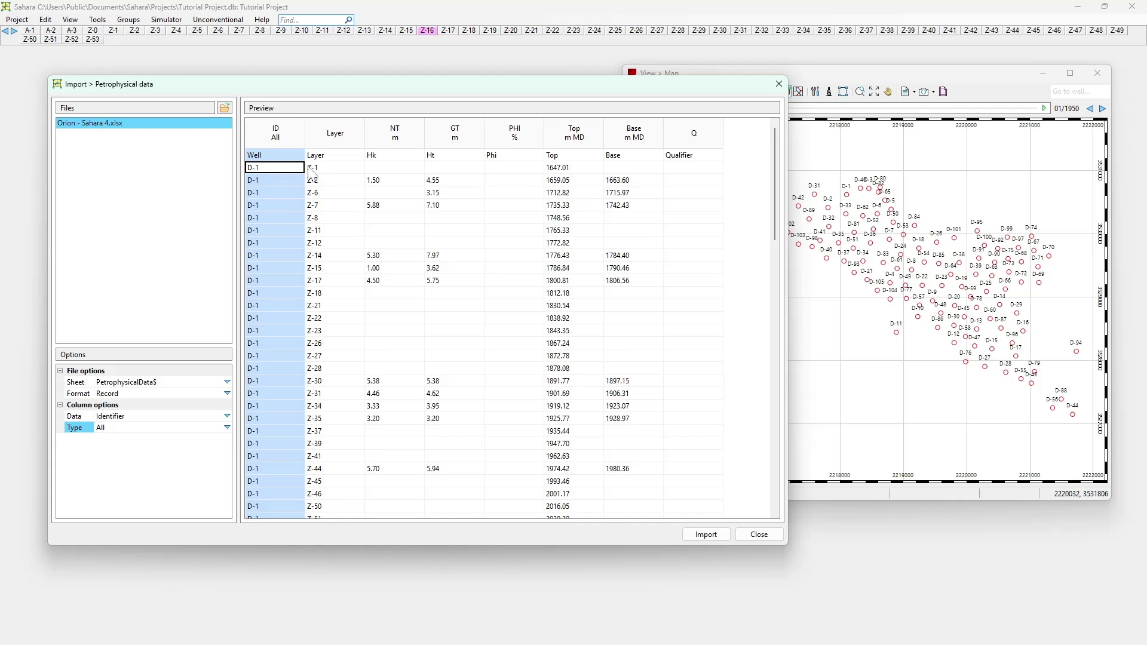
click(573, 243)
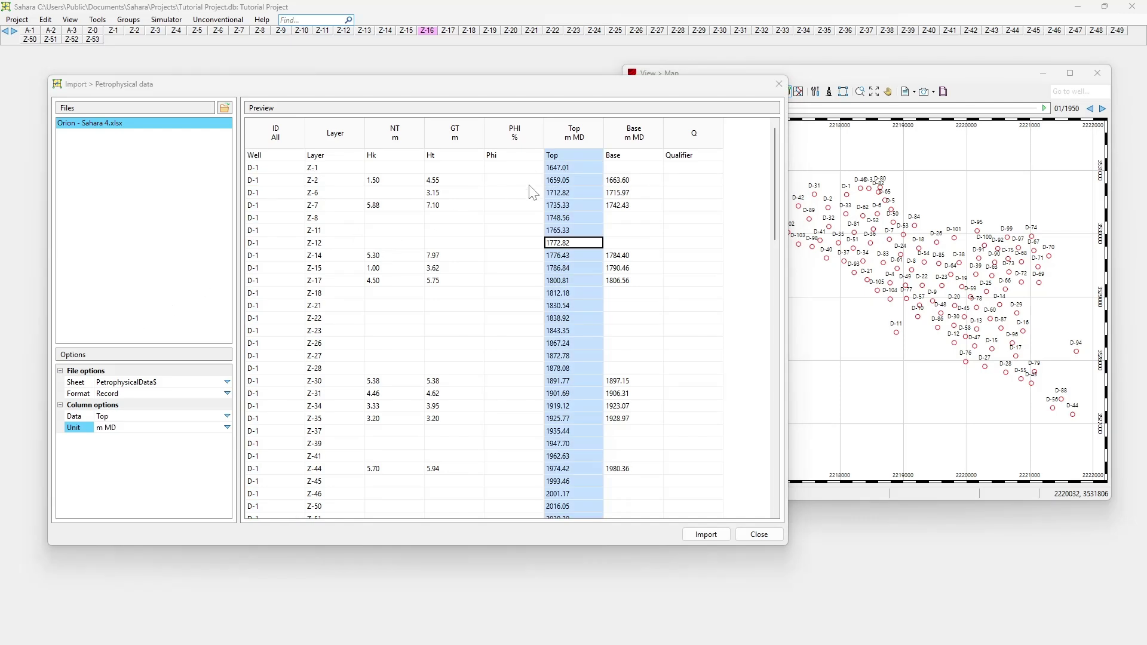
click(227, 428)
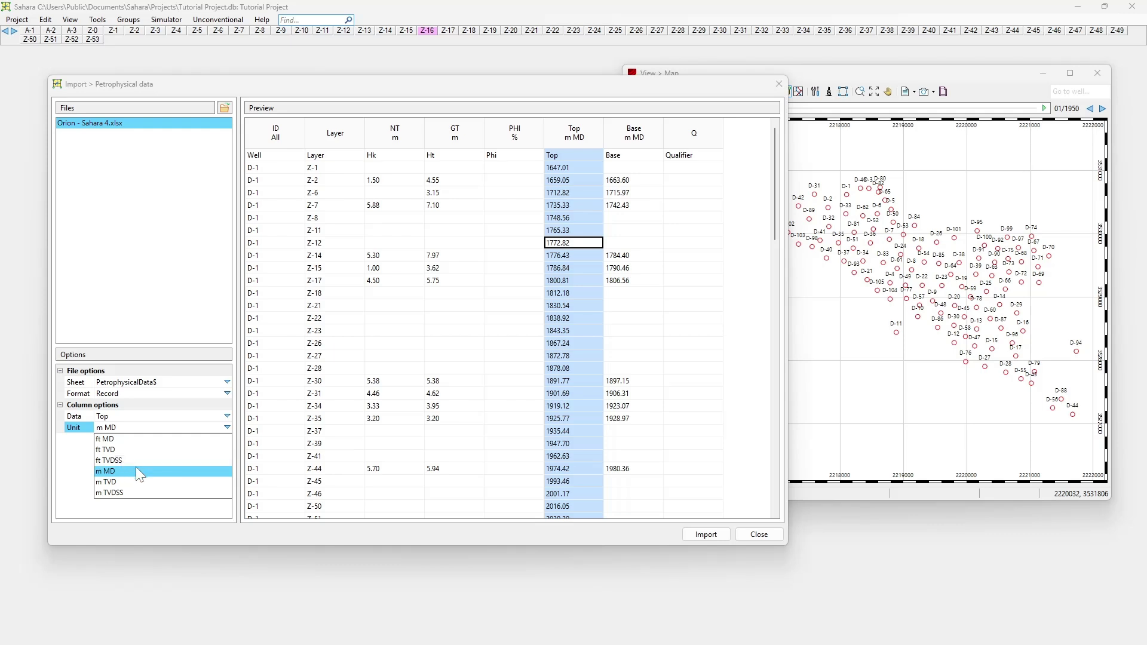
click(483, 322)
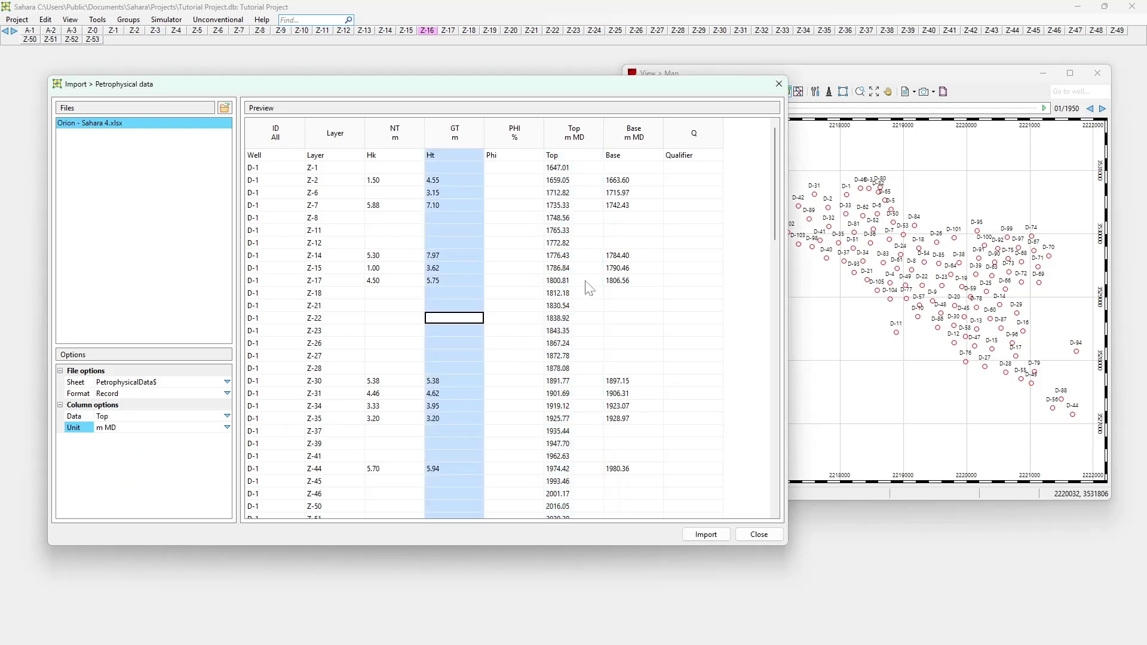
click(654, 255)
click(707, 233)
click(645, 235)
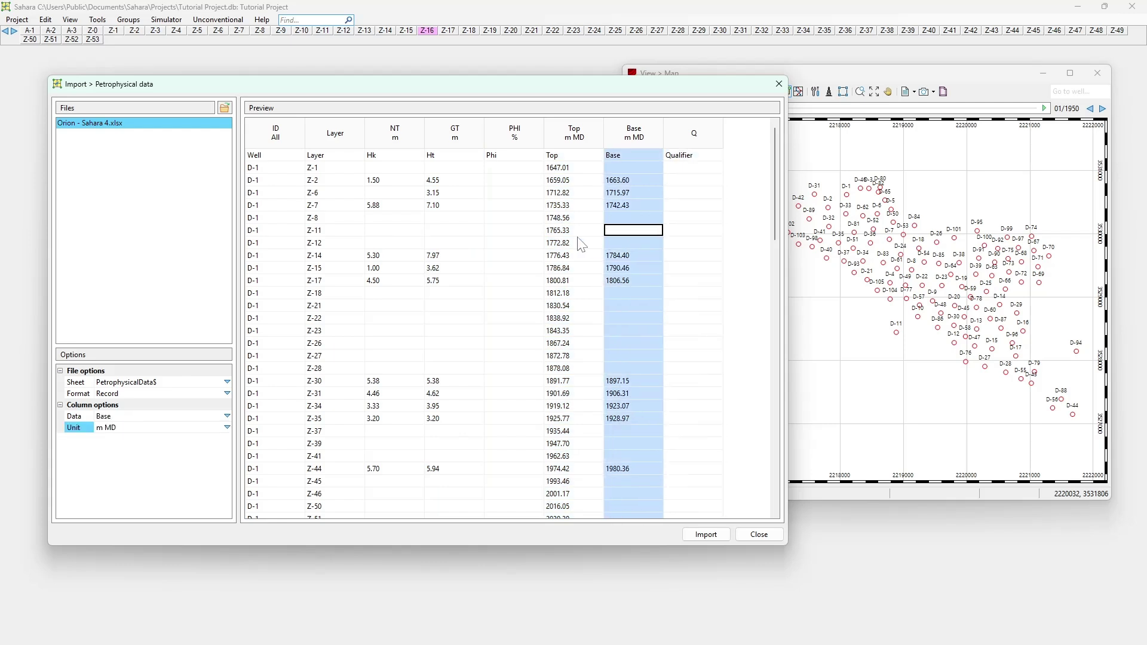
click(577, 241)
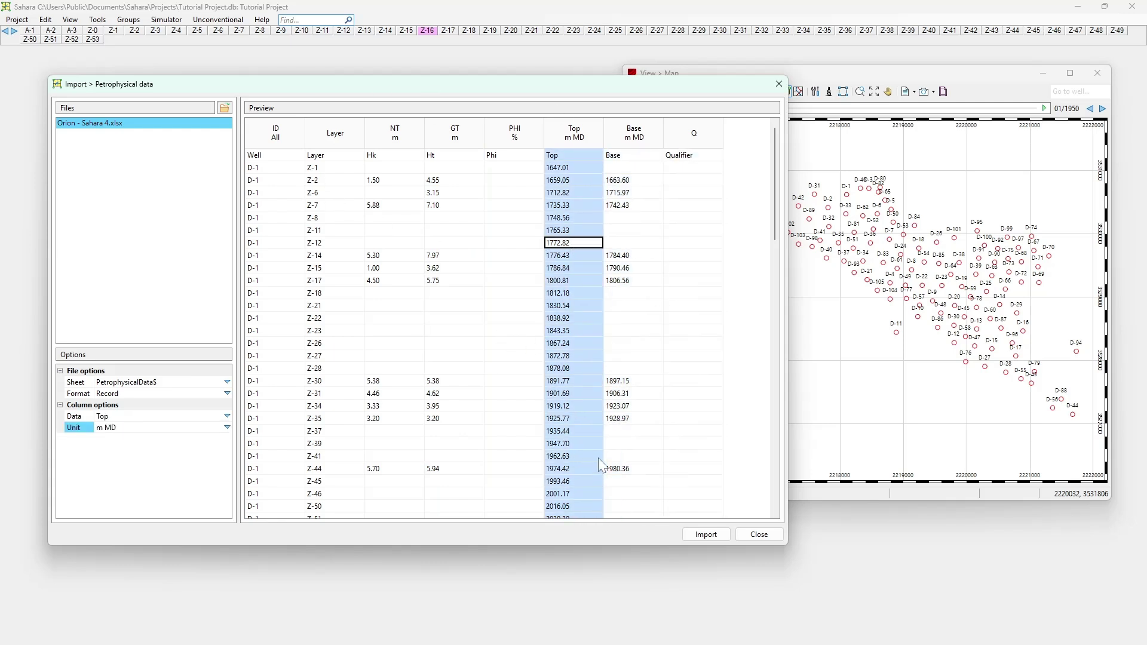
Import the petrophysical data, view the full import summary, and close the import window.
click(696, 532)
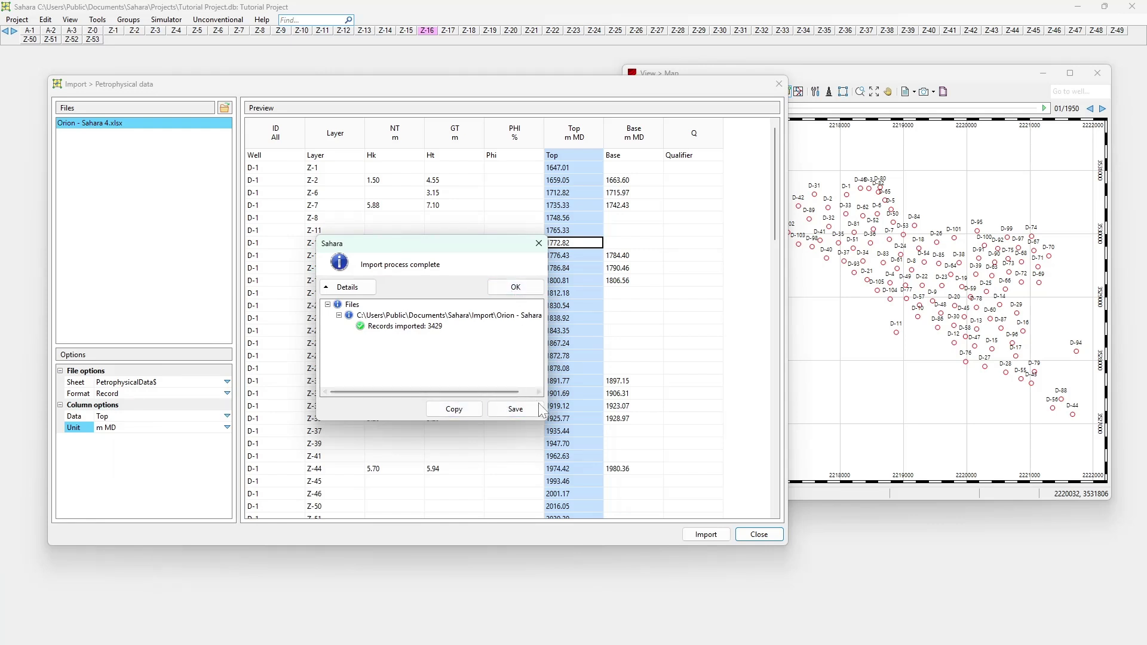
drag(544, 420, 762, 506)
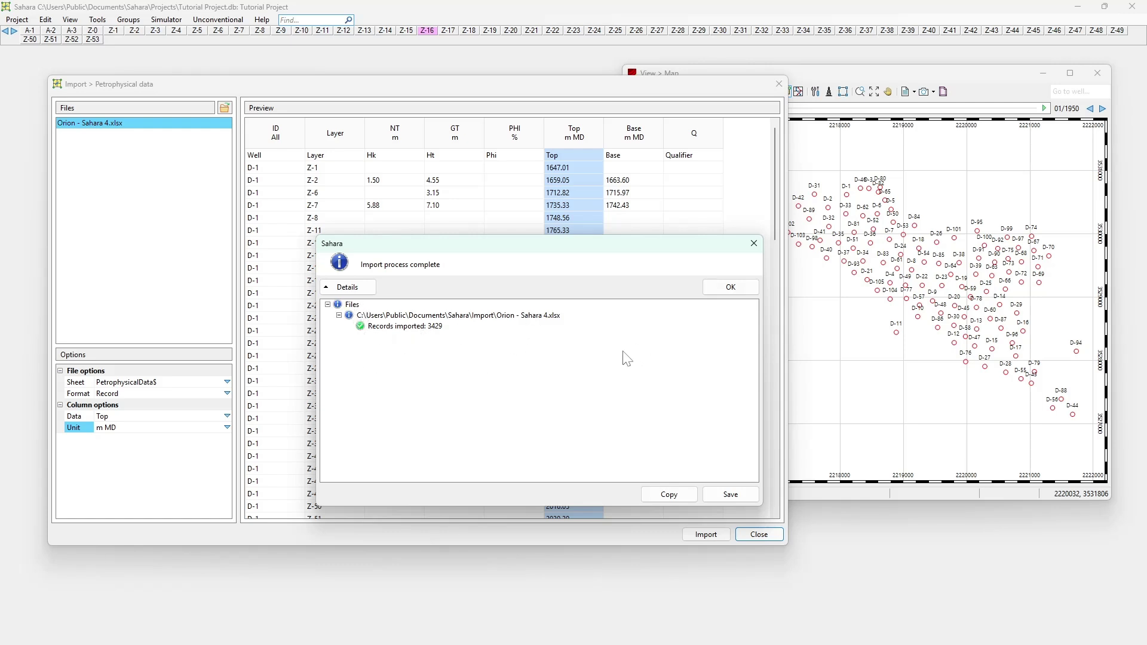
click(729, 287)
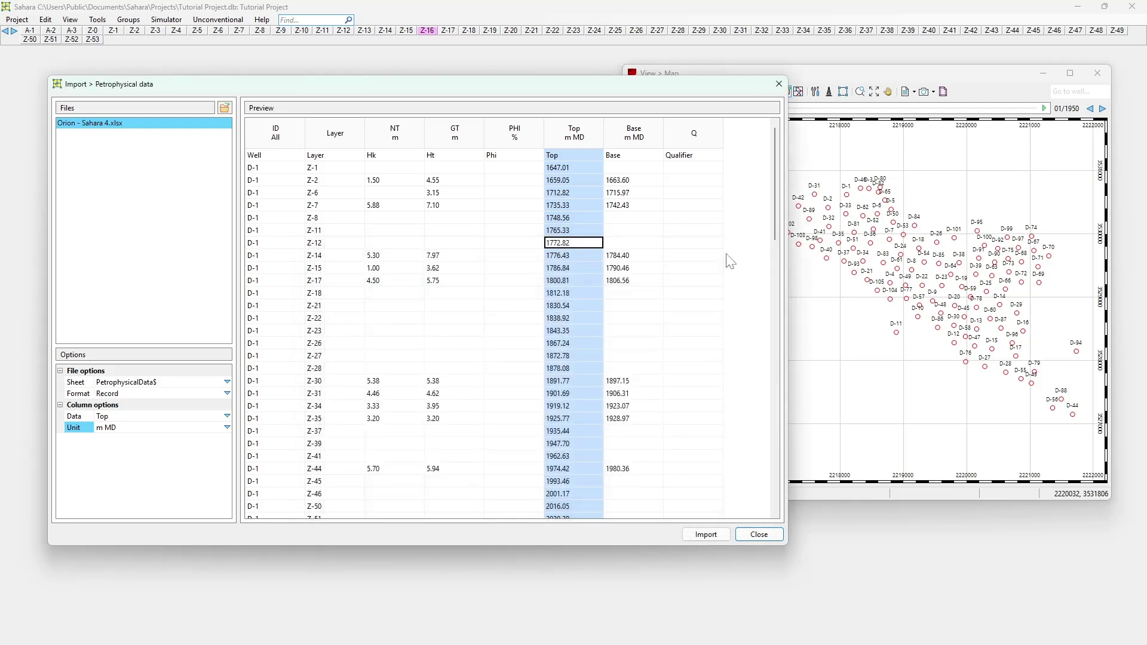
click(780, 85)
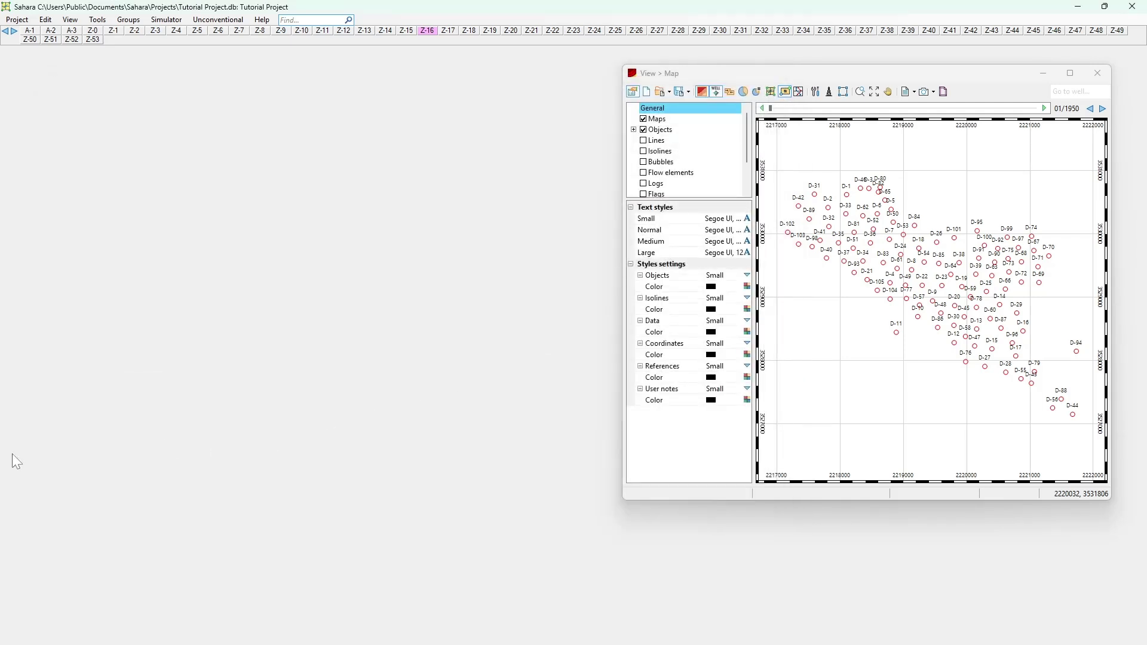